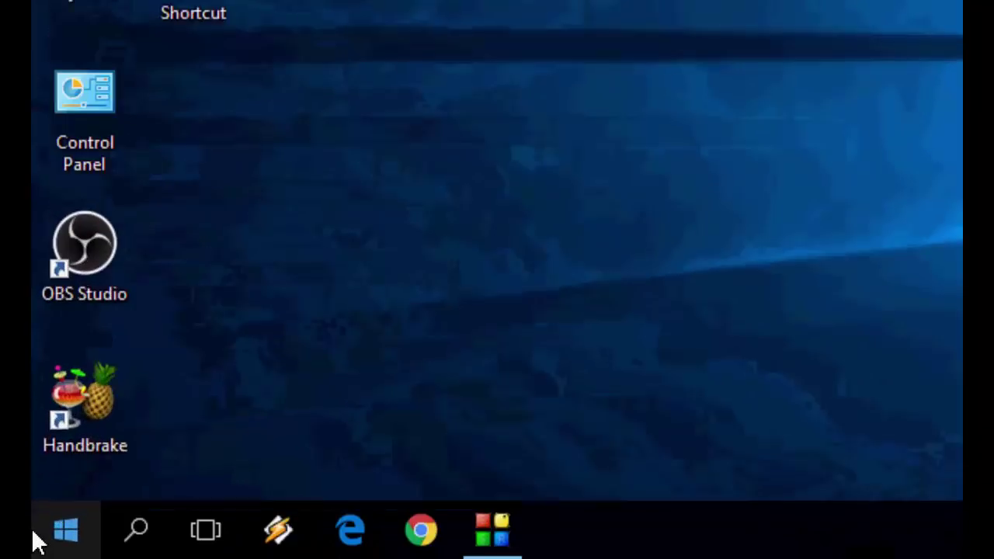
# Step: Search 'trouble' and launch the Hardware and Devices troubleshooter from Troubleshooting
pyautogui.click(62, 530)
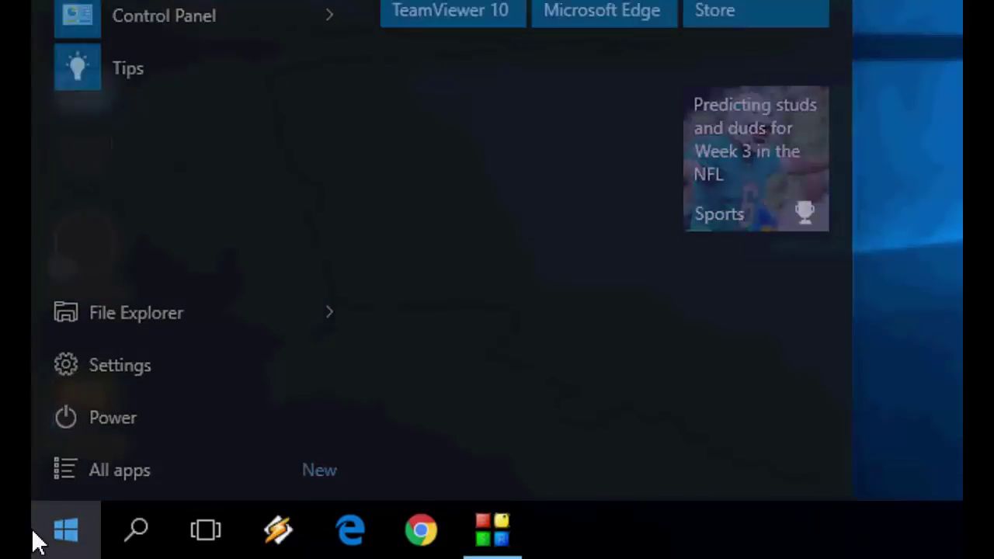
pyautogui.write('trouble')
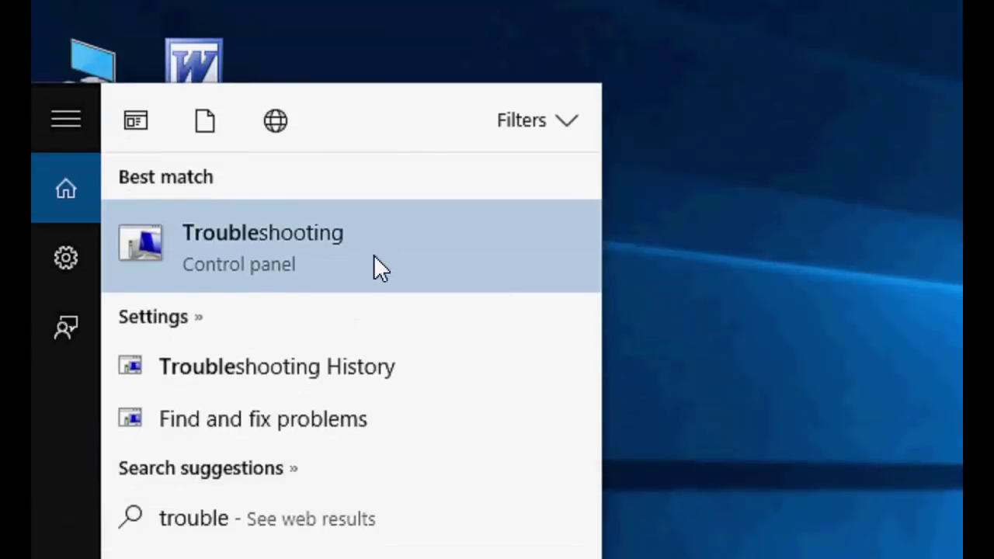
pyautogui.click(376, 259)
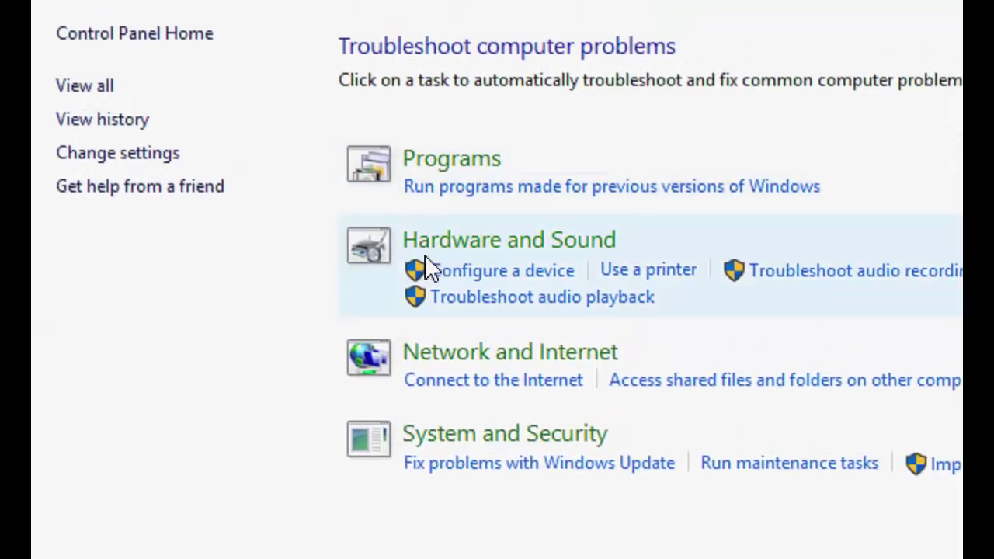
pyautogui.click(561, 285)
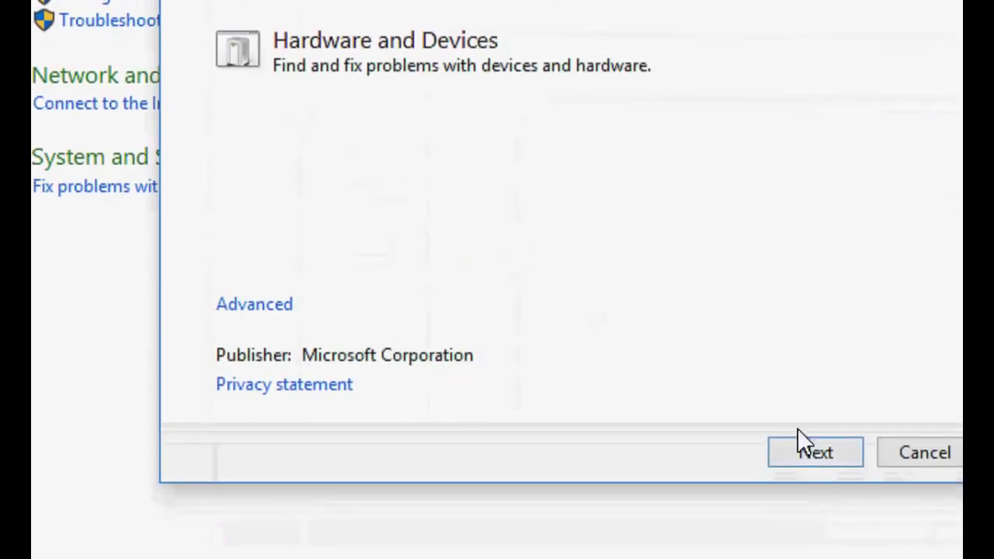
# Step: Start the troubleshooter scan, close the Troubleshooting window, and refresh the desktop
pyautogui.press('alt')
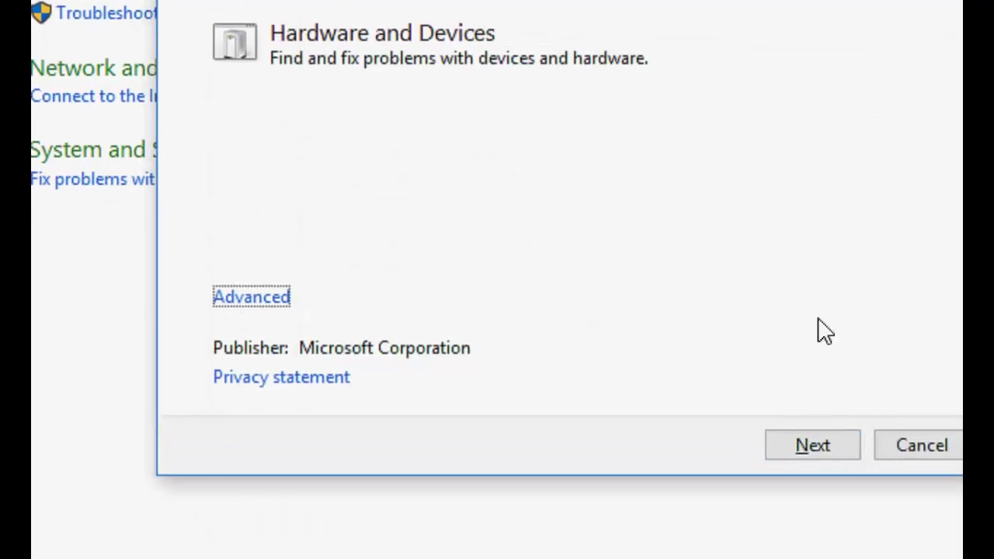
pyautogui.press('Escape')
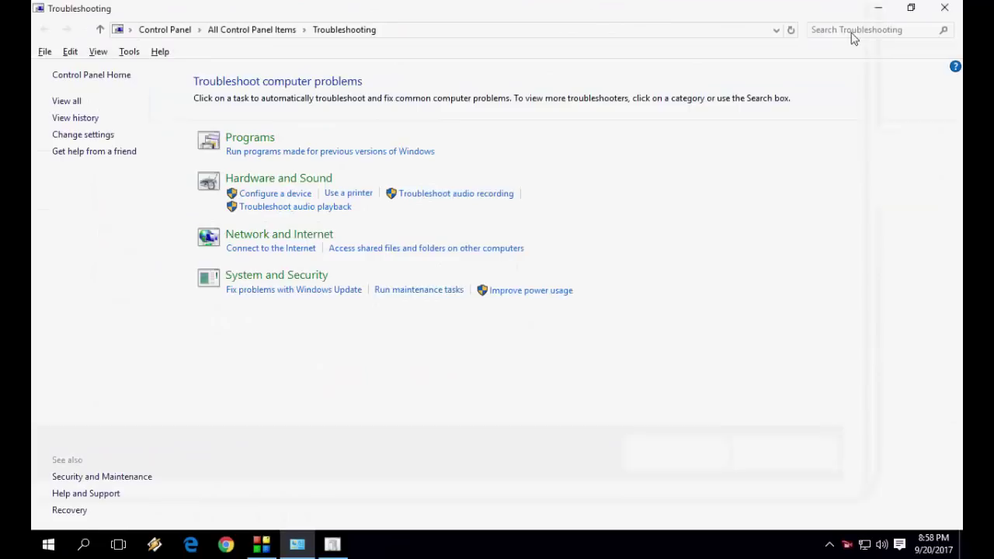
pyautogui.click(946, 7)
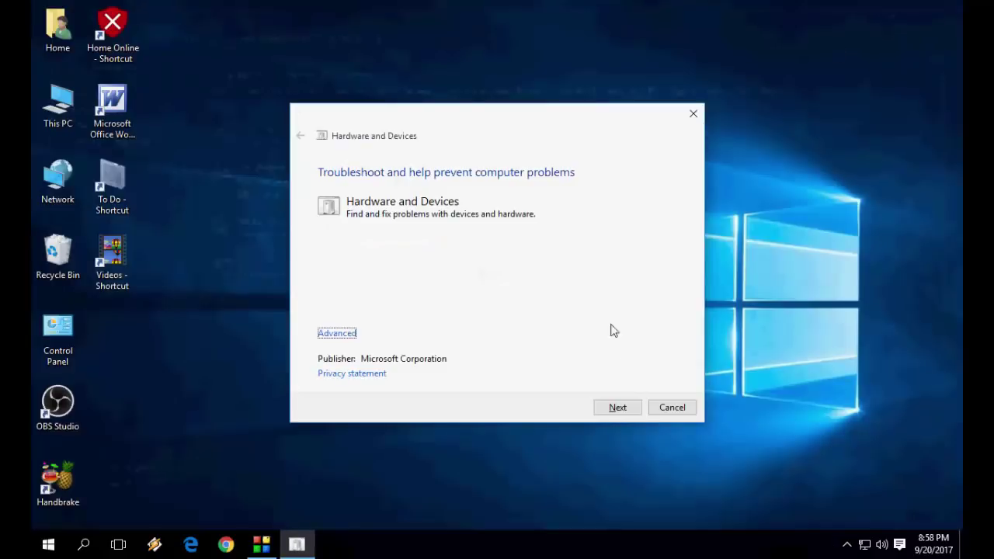
pyautogui.click(629, 407)
pyautogui.rightClick(305, 62)
pyautogui.click(337, 109)
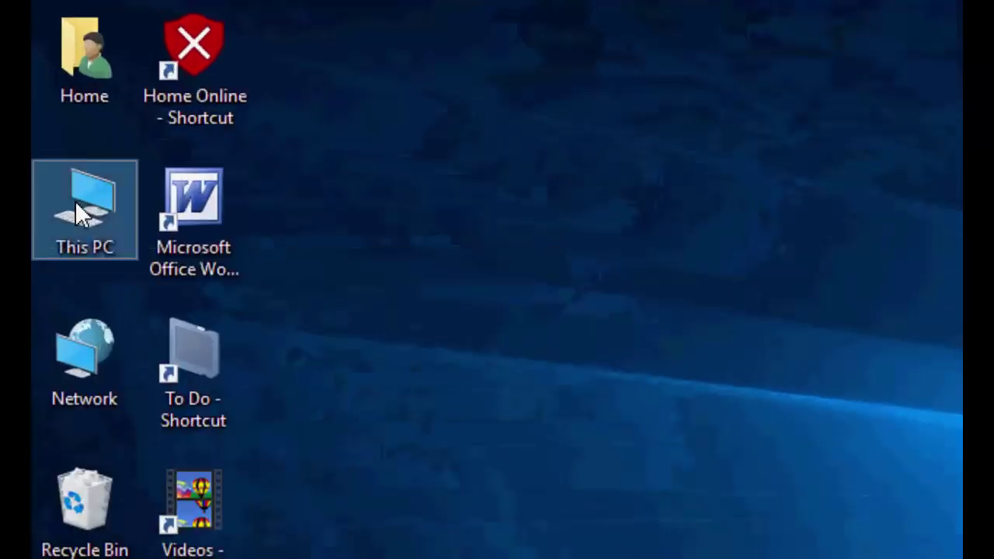
# Step: Open Computer Management from This PC and show Device Manager with three Unknown devices
pyautogui.rightClick(53, 104)
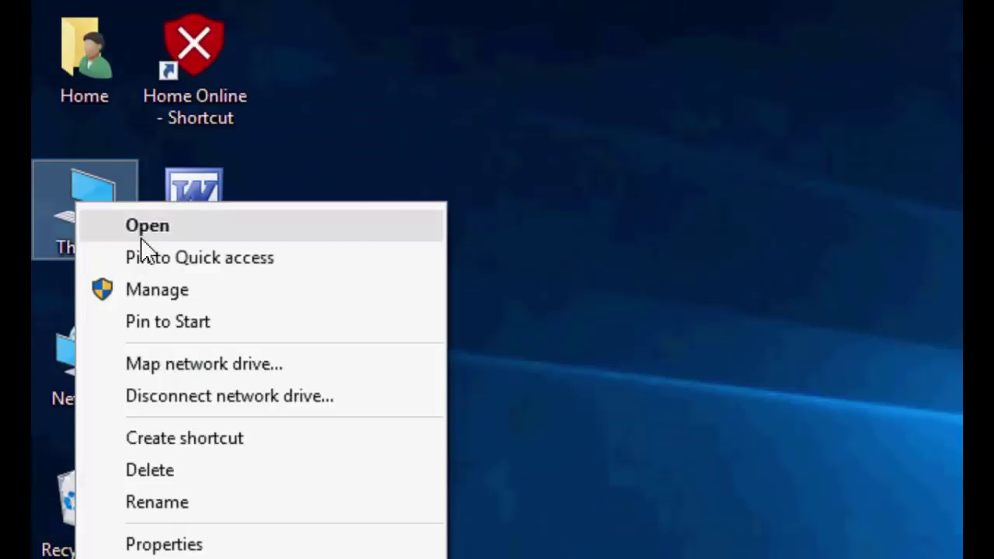
pyautogui.click(333, 295)
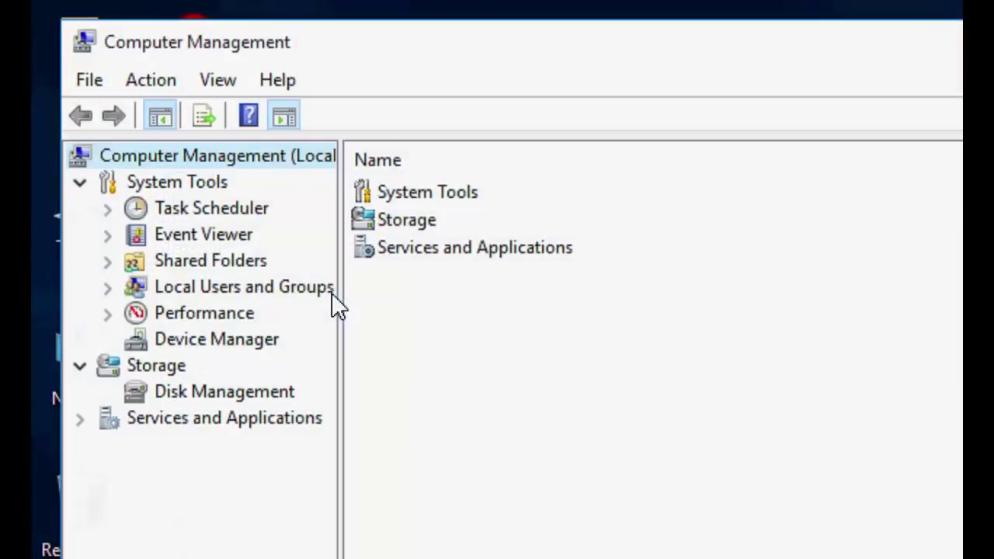
pyautogui.click(237, 344)
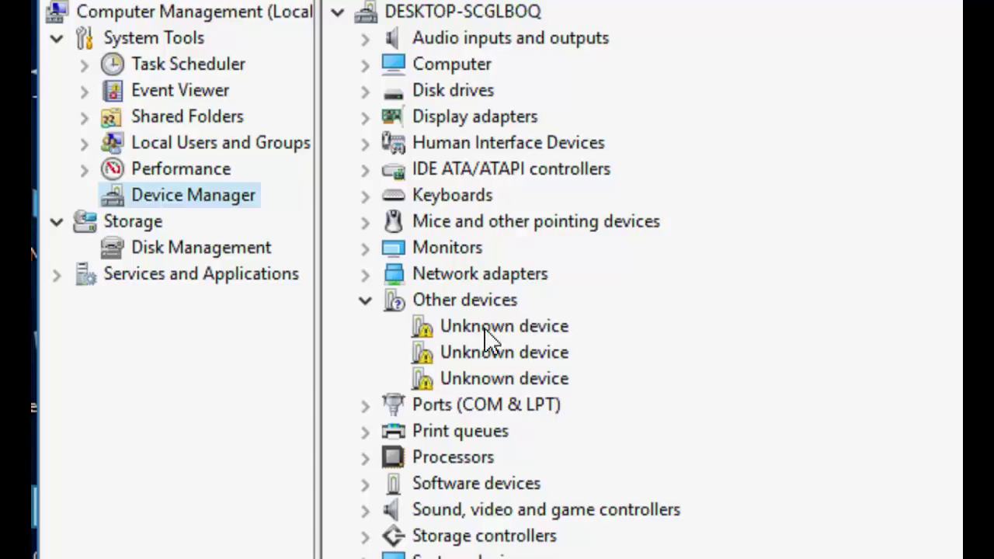
pyautogui.rightClick(506, 329)
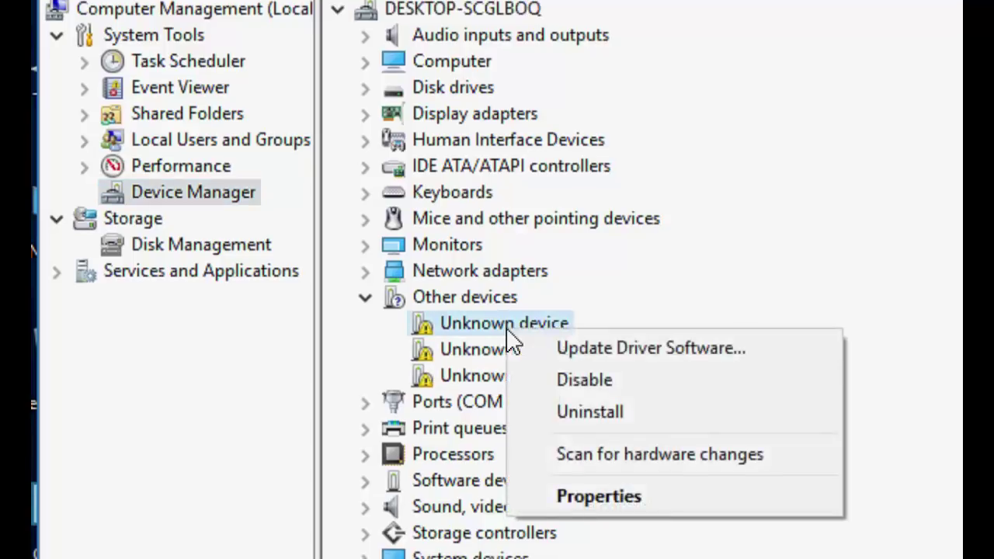
pyautogui.click(665, 358)
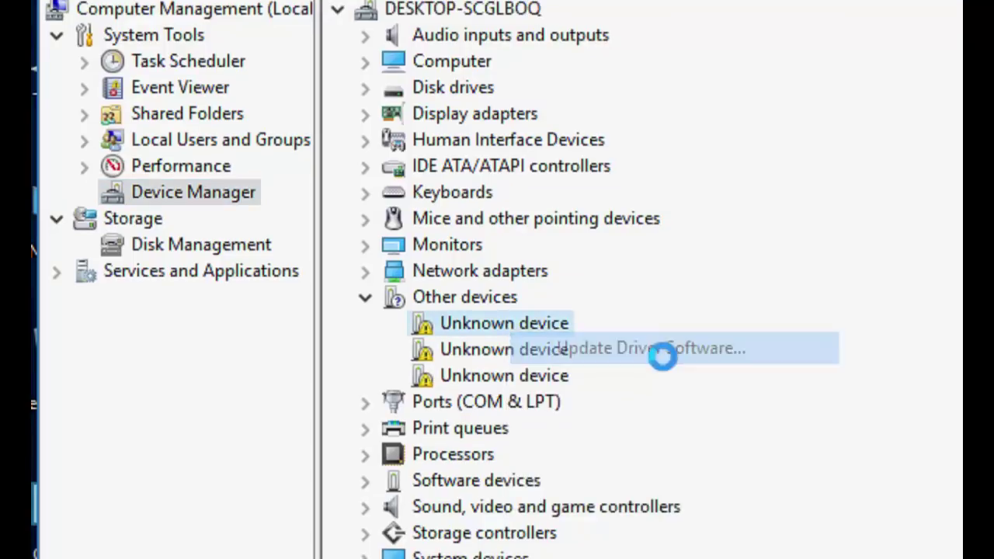
pyautogui.click(730, 368)
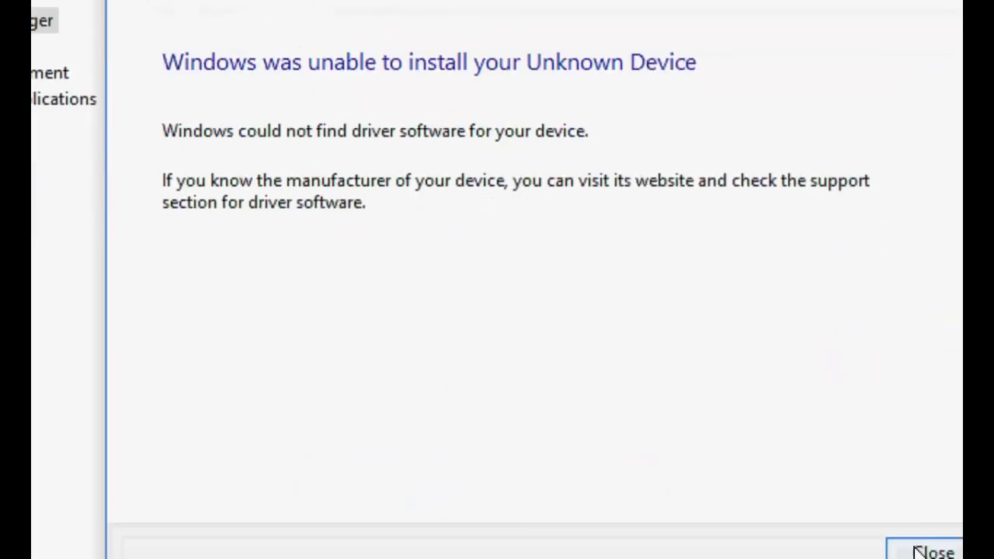
pyautogui.click(925, 552)
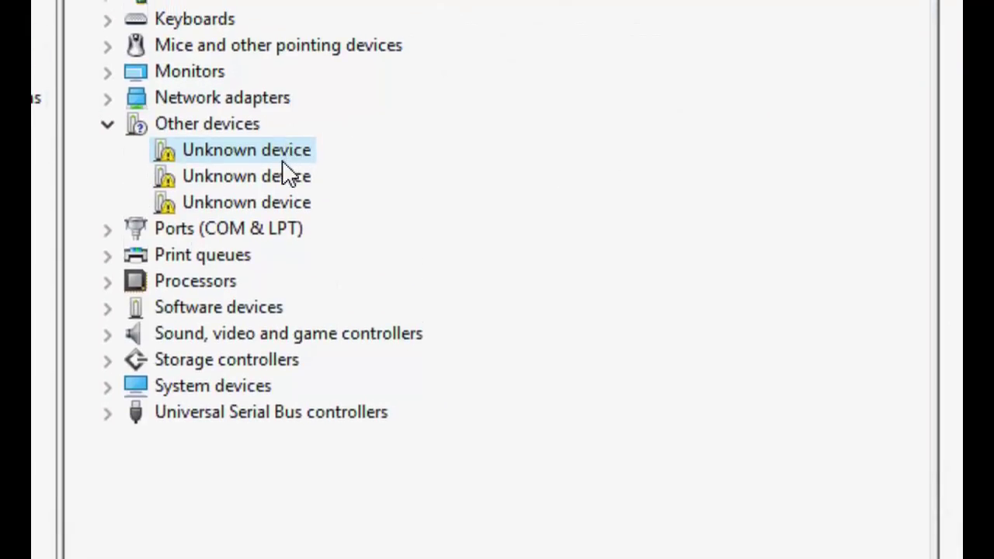
pyautogui.rightClick(272, 156)
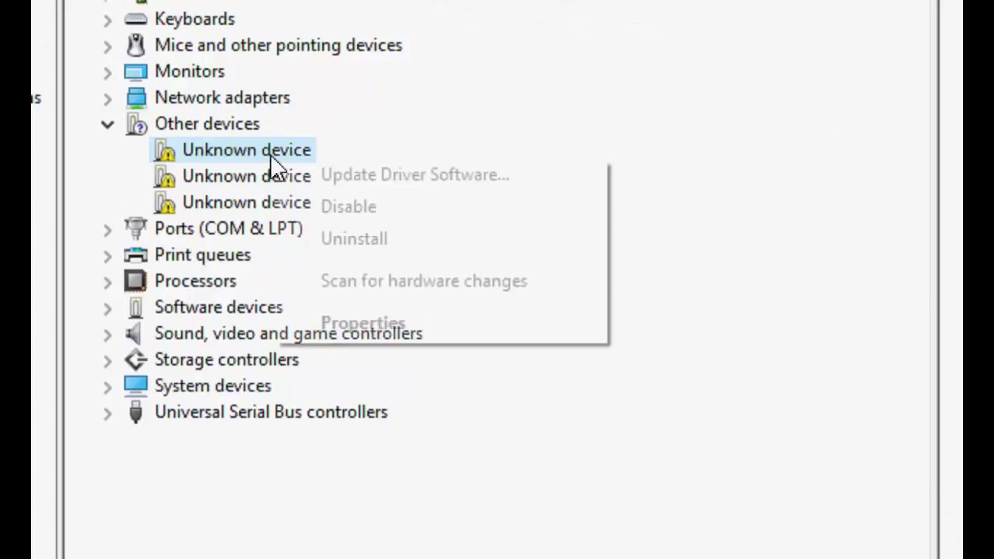
pyautogui.click(465, 177)
pyautogui.click(365, 303)
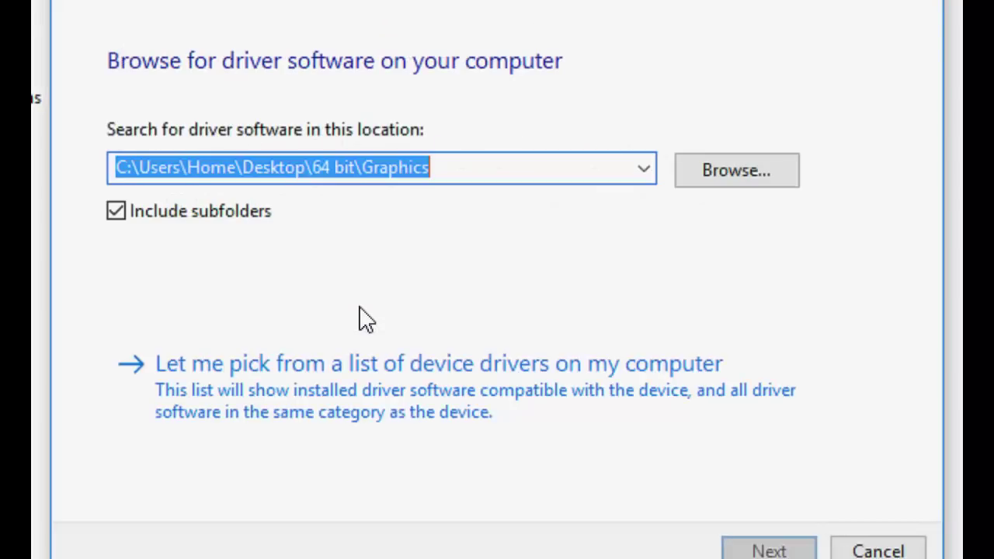
pyautogui.click(349, 363)
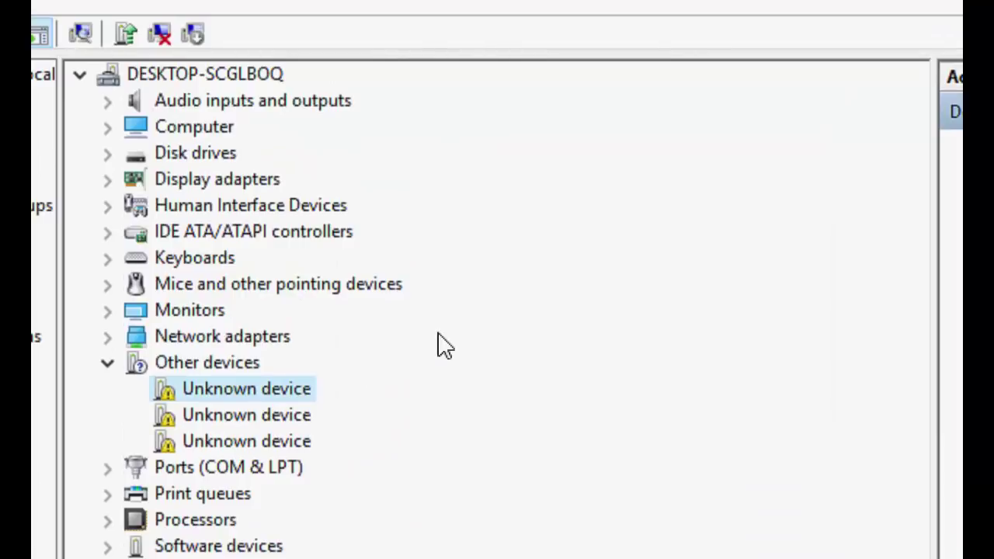
# Step: Disable the first Unknown device, scan for hardware changes, then re-enable it
pyautogui.rightClick(274, 393)
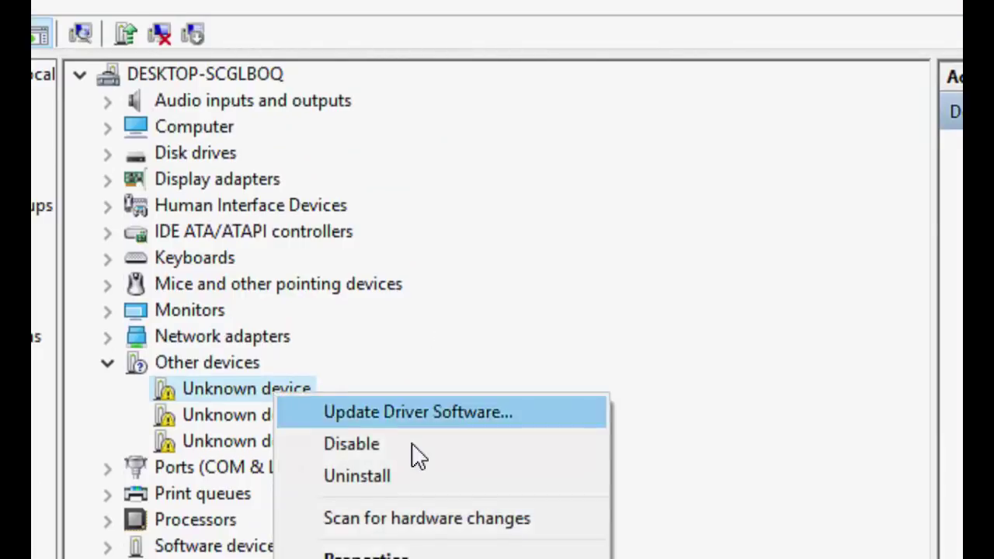
pyautogui.click(453, 435)
pyautogui.click(730, 453)
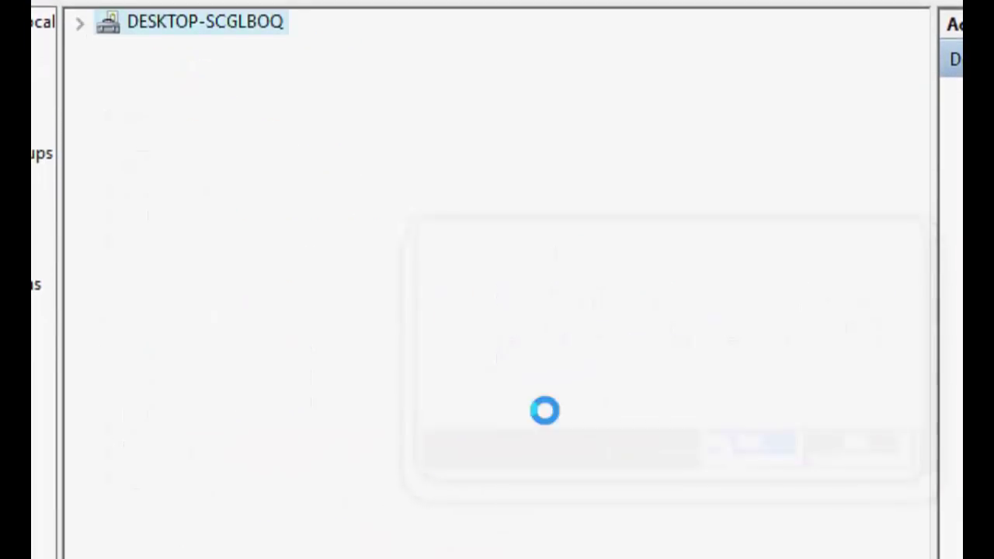
pyautogui.rightClick(269, 336)
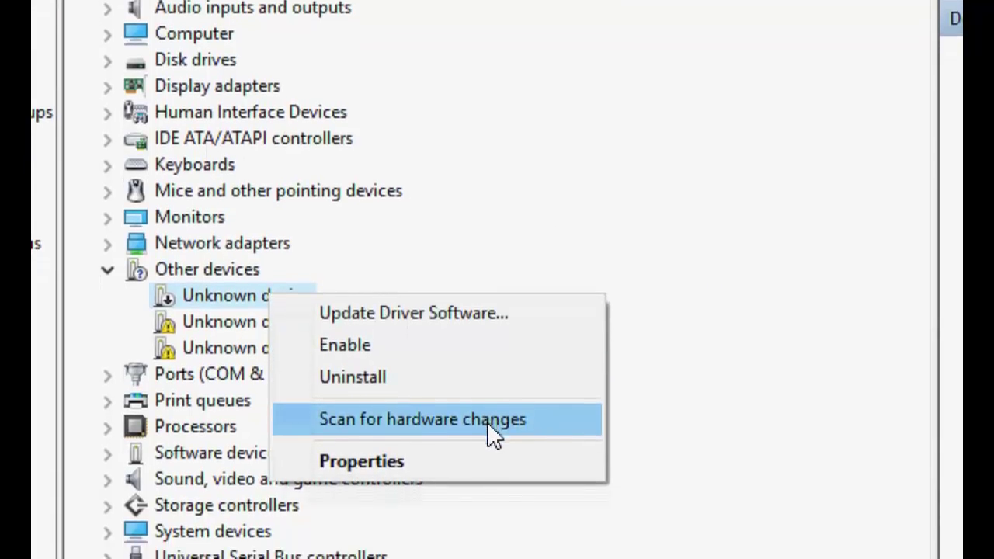
pyautogui.click(488, 414)
pyautogui.rightClick(310, 295)
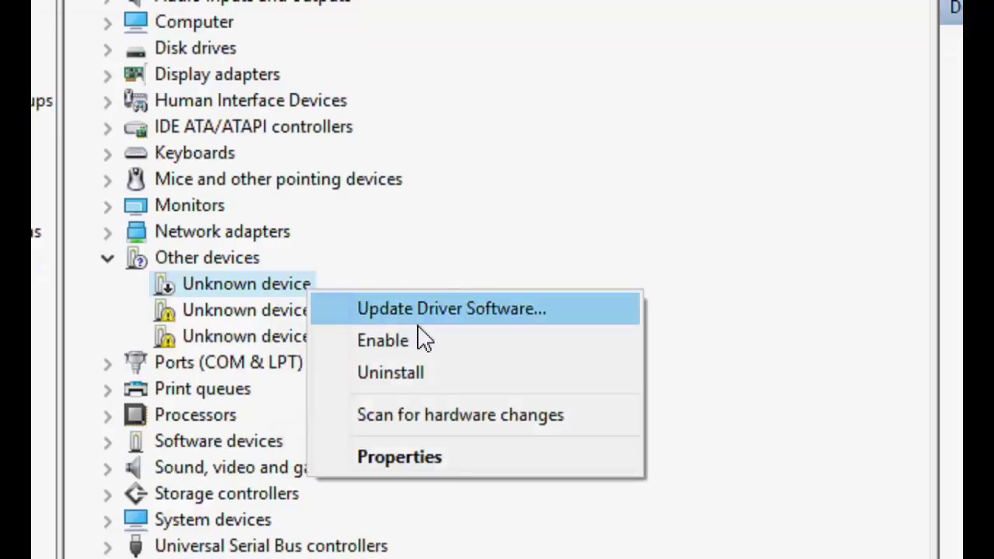
pyautogui.click(468, 341)
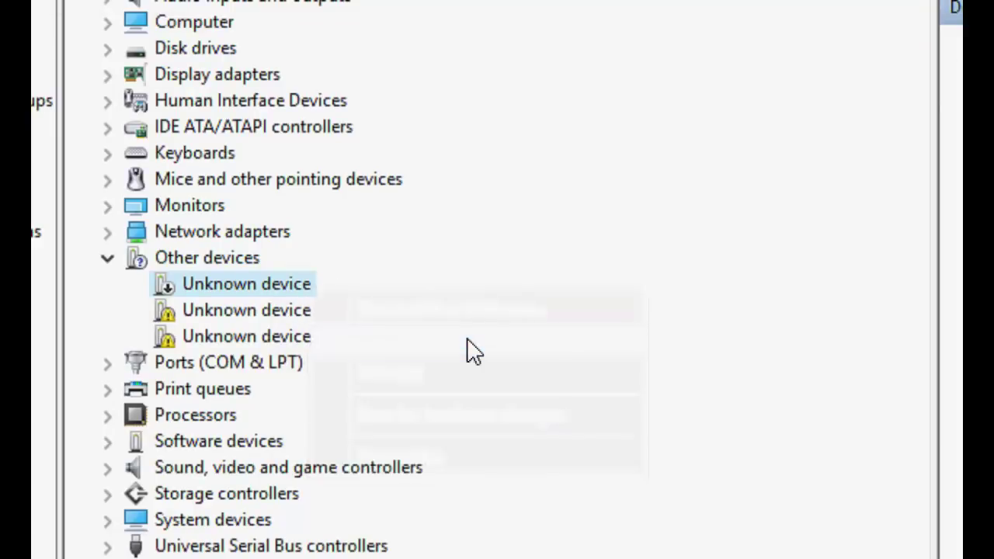
# Step: Open and cancel Update Driver Software, then close Computer Management and refresh the desktop
pyautogui.rightClick(295, 283)
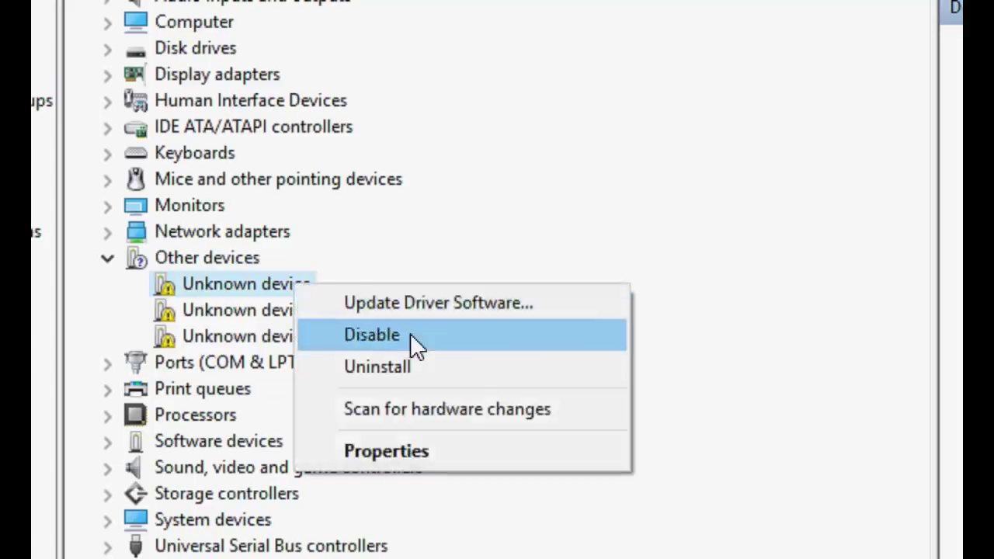
pyautogui.click(447, 307)
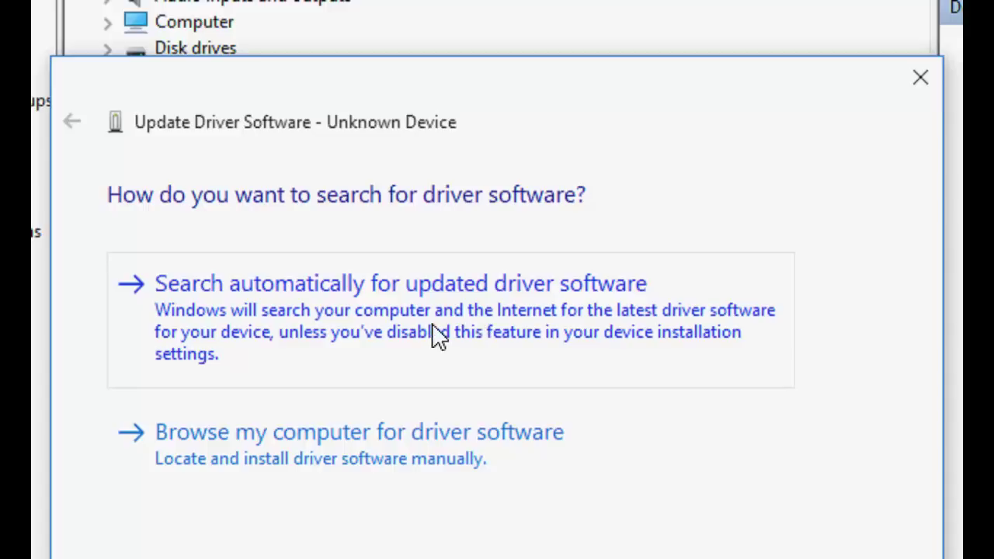
pyautogui.click(838, 544)
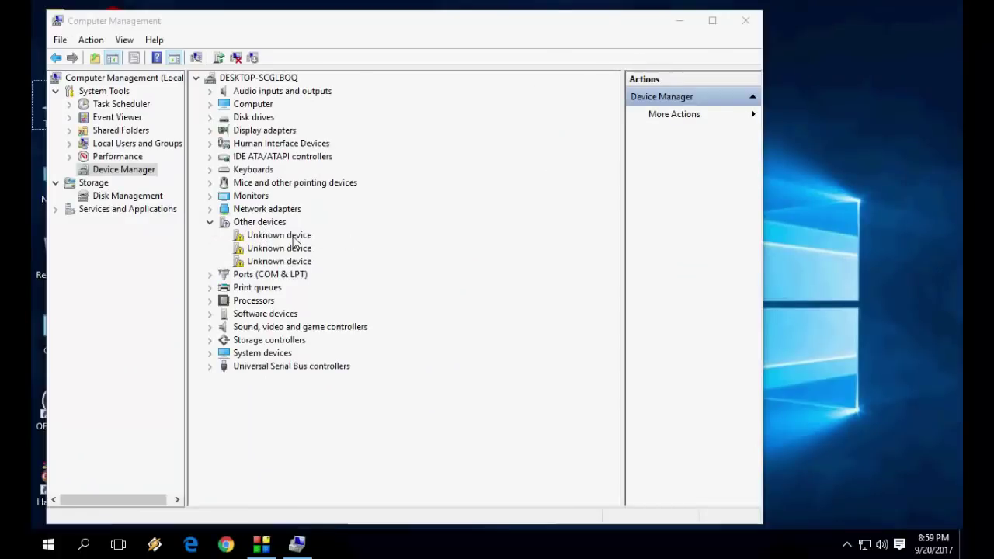
pyautogui.click(745, 20)
pyautogui.rightClick(368, 148)
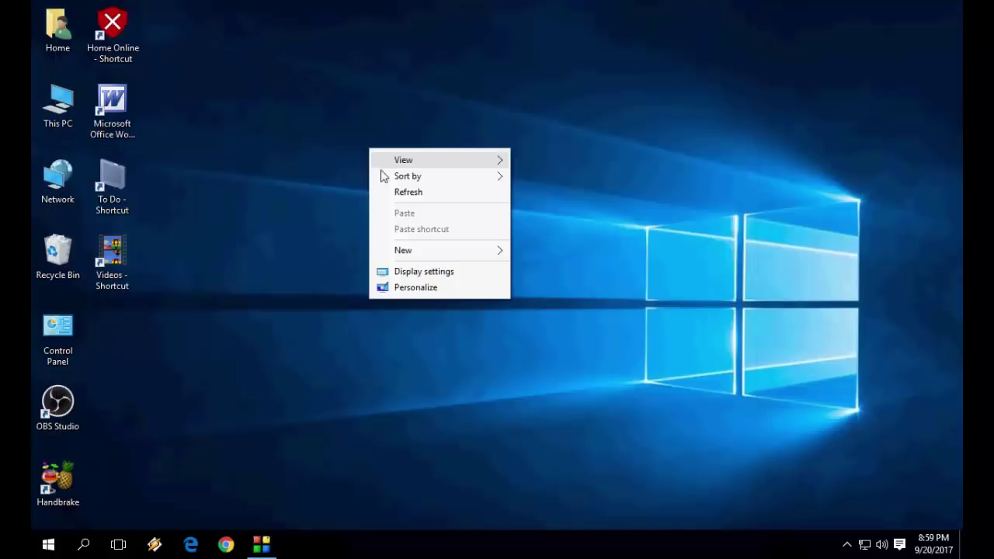
pyautogui.click(389, 192)
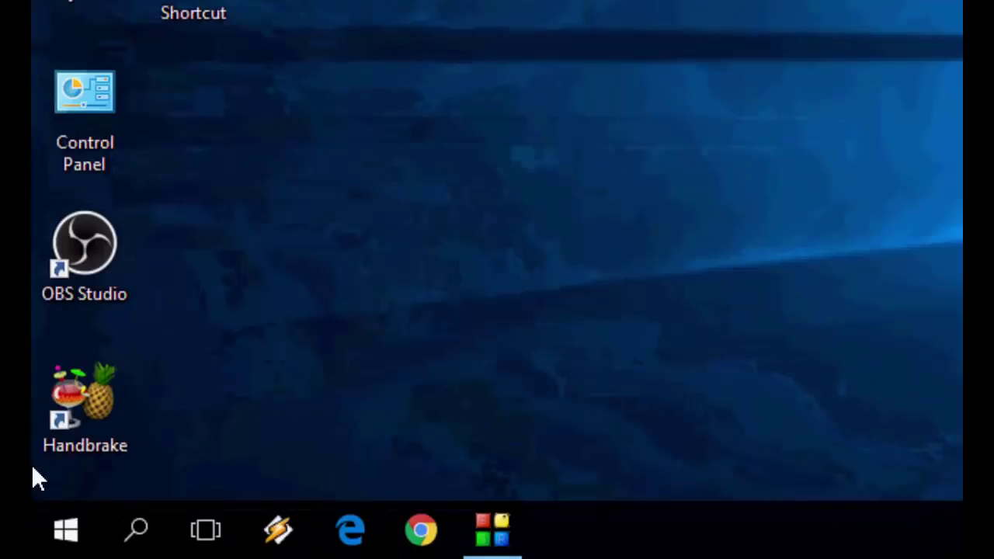
# Step: Search for Power Options and open advanced settings for the Balanced plan
pyautogui.press('super')
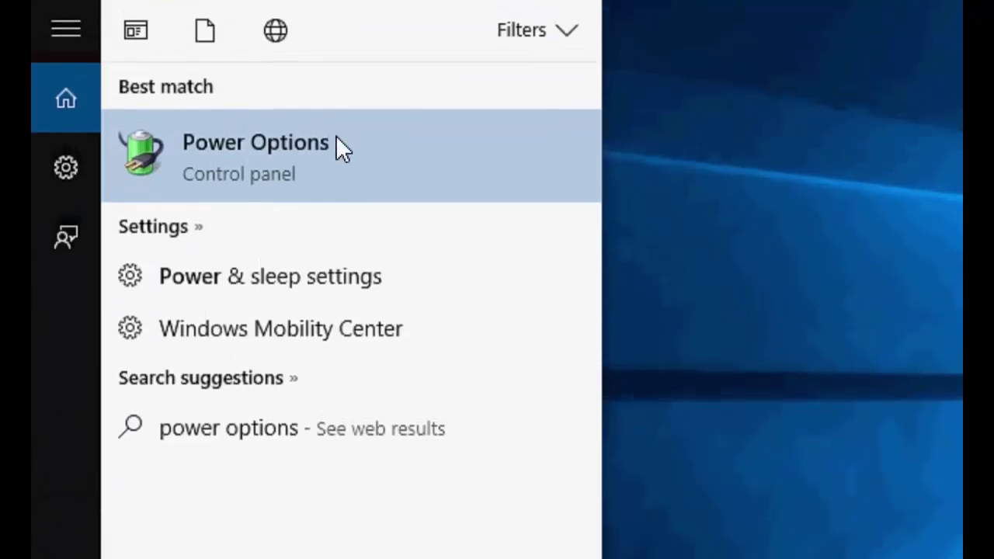
pyautogui.click(339, 130)
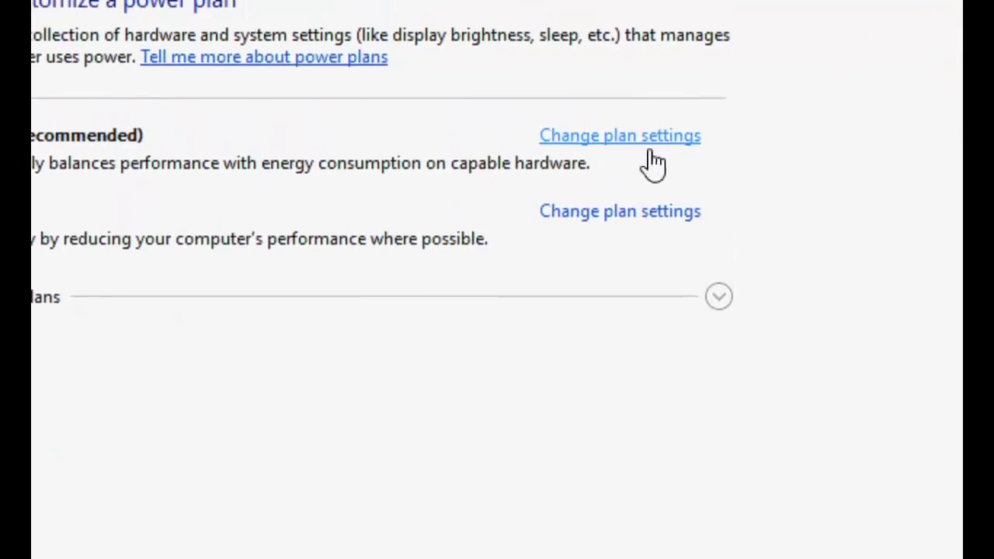
pyautogui.click(657, 139)
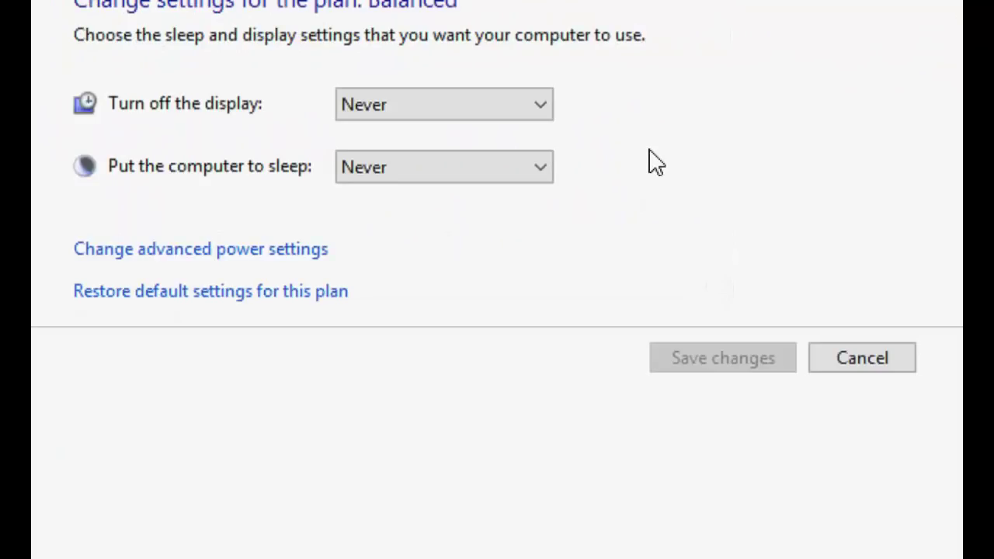
pyautogui.click(213, 250)
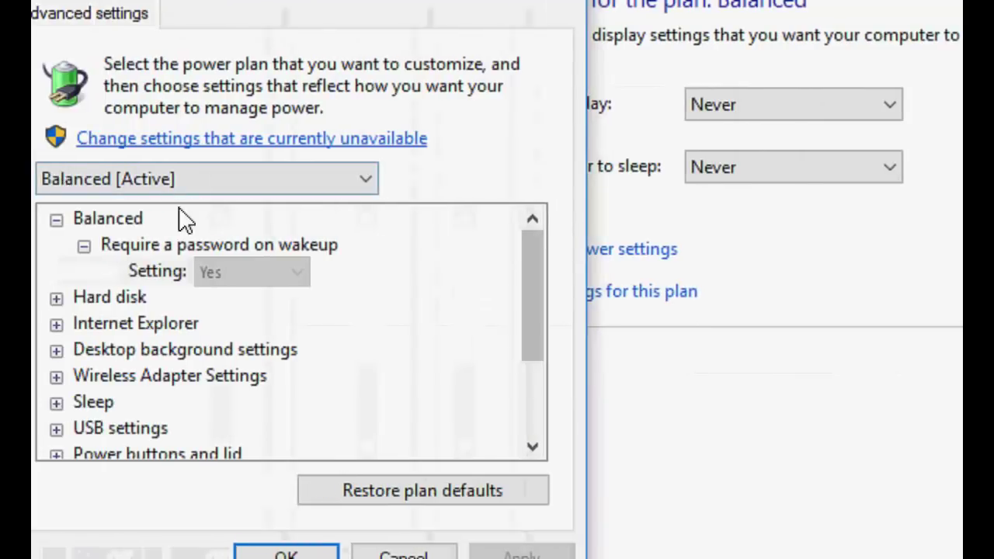
# Step: Set USB settings > USB selective suspend to Disabled and apply
pyautogui.scroll(-1, 317, 377)
pyautogui.scroll(-1, 317, 377)
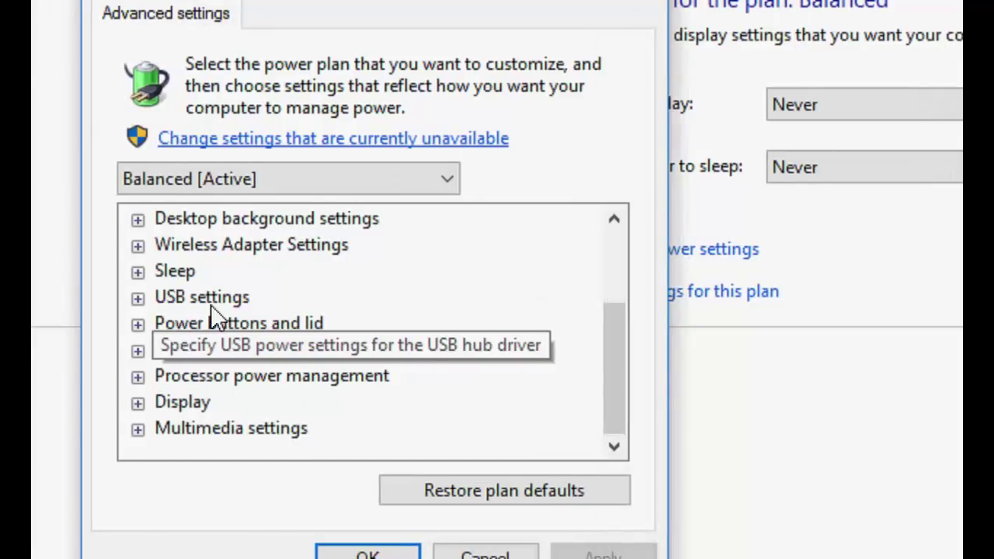
pyautogui.click(139, 299)
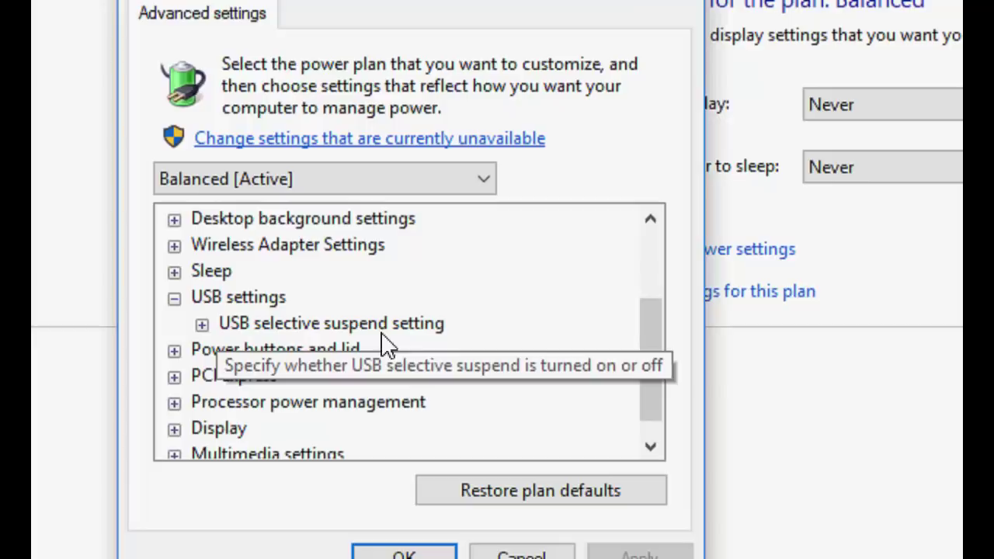
pyautogui.click(202, 326)
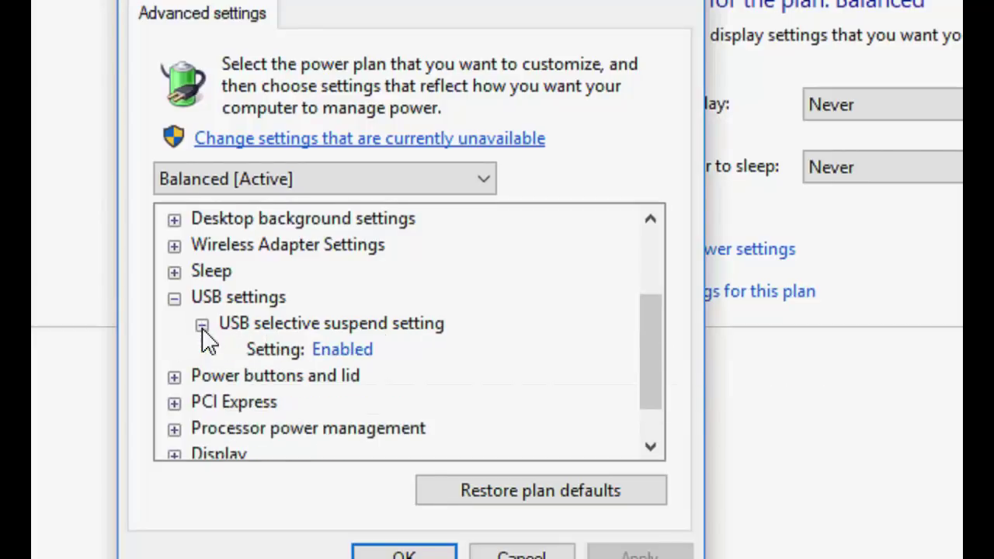
pyautogui.click(349, 352)
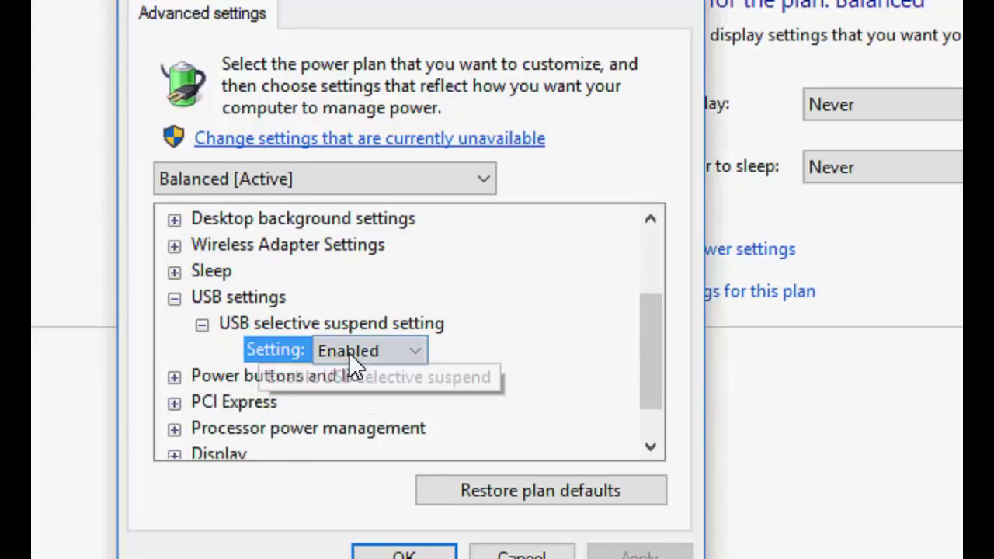
pyautogui.click(411, 351)
pyautogui.click(392, 378)
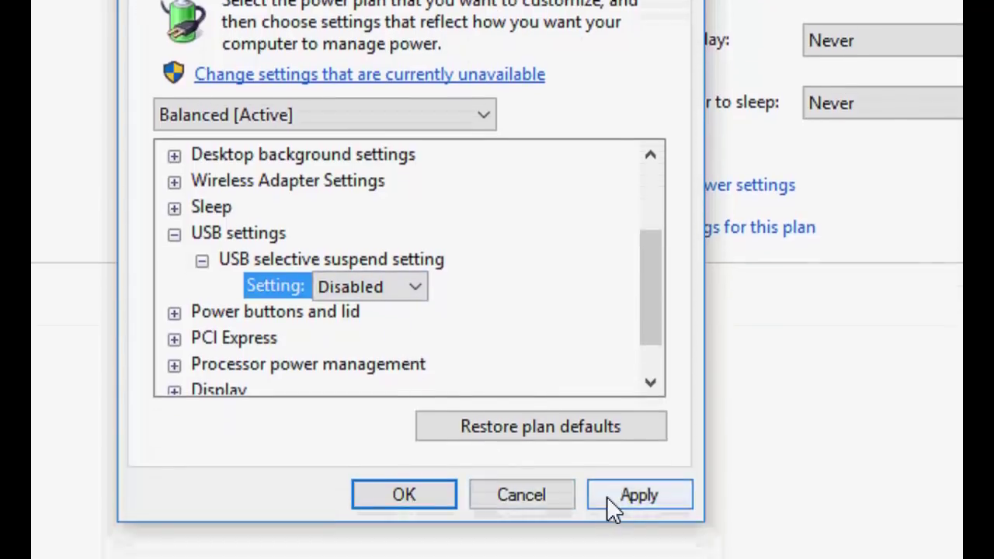
pyautogui.click(618, 473)
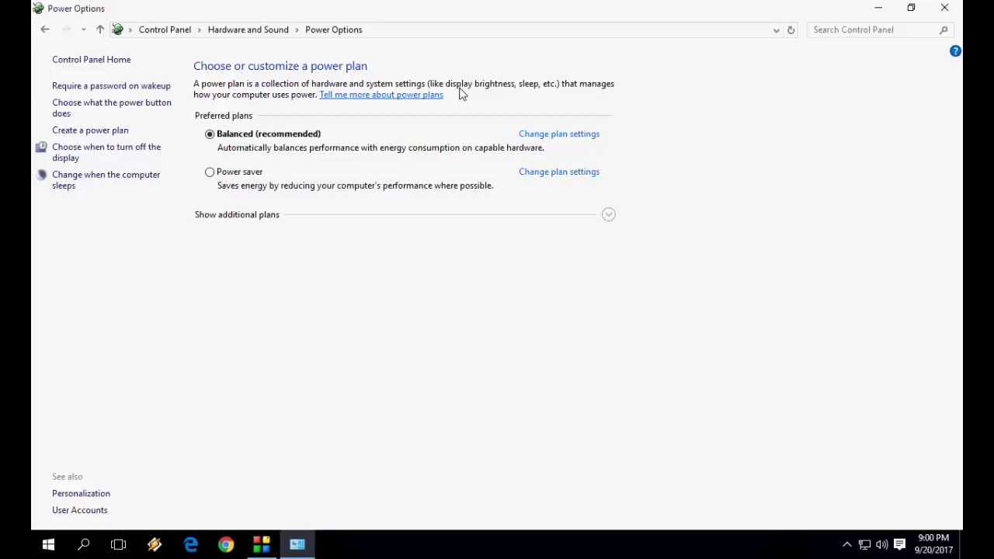
# Step: Close the Power Options window and refresh the desktop via its right-click menu
pyautogui.click(944, 8)
pyautogui.rightClick(342, 129)
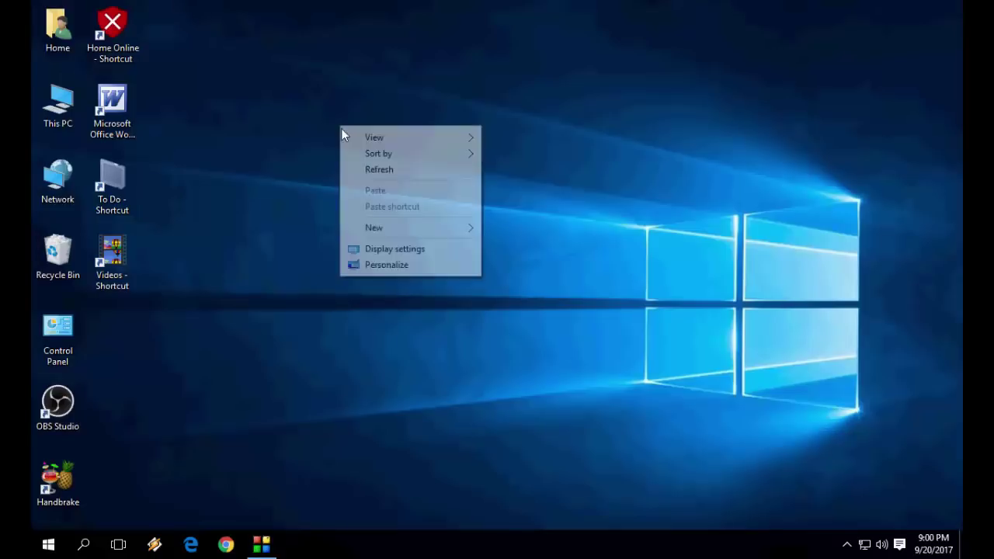
pyautogui.click(365, 164)
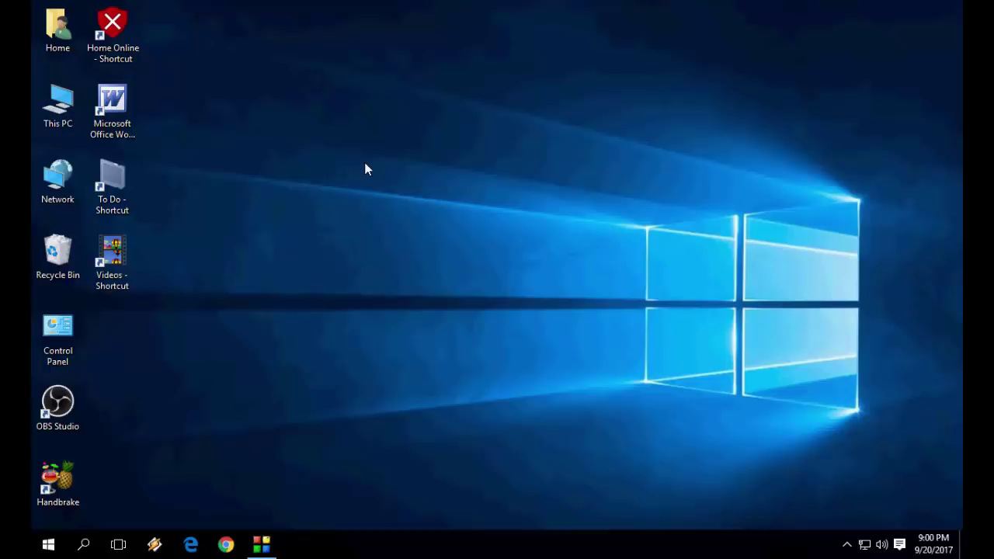